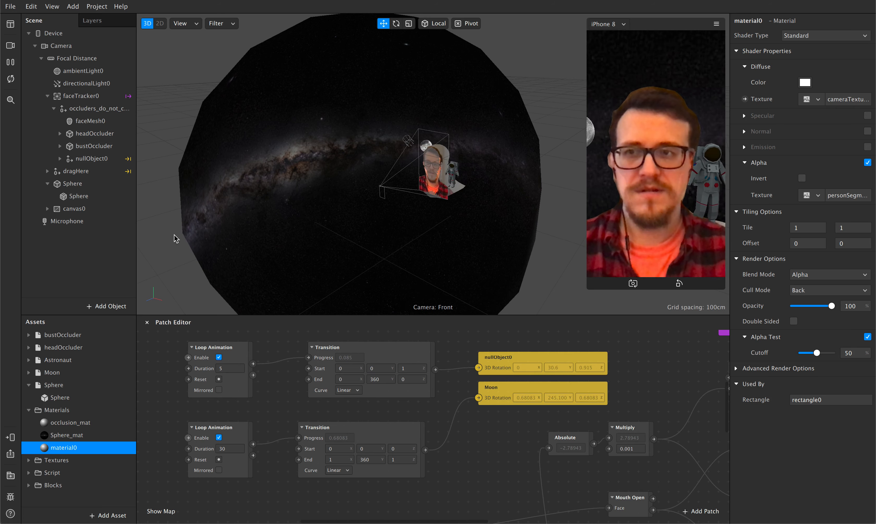
Examine the Astronaut object and its dragHere parent in the scene hierarchy, collapsing the faceTracker0, Sphere and dragHere branches.
left_click(51, 97)
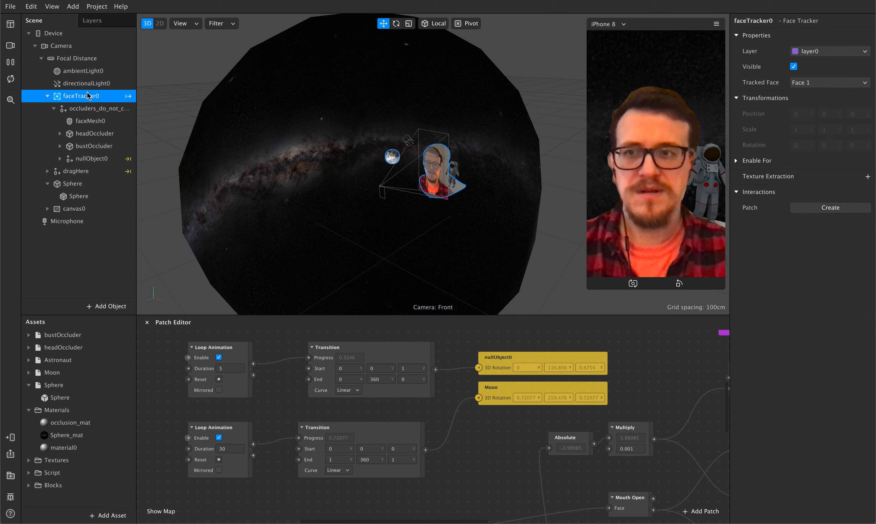
left_click(48, 96)
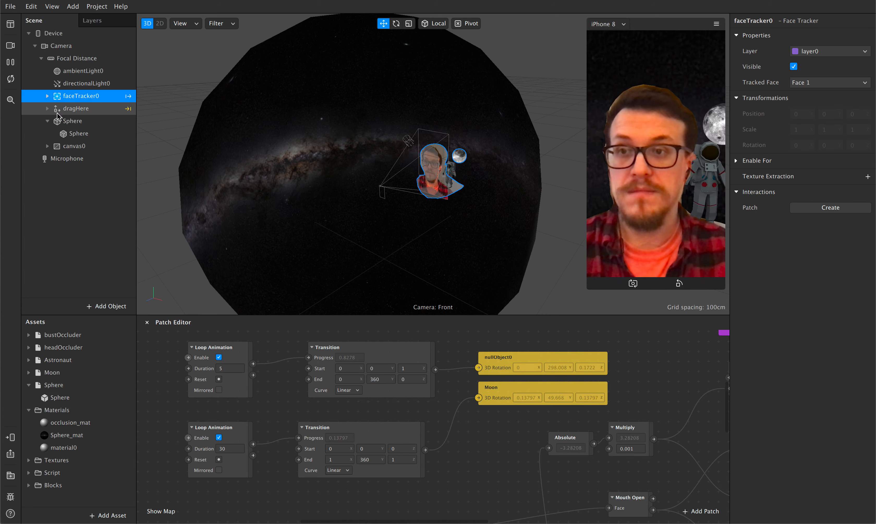
left_click(47, 121)
left_click(48, 108)
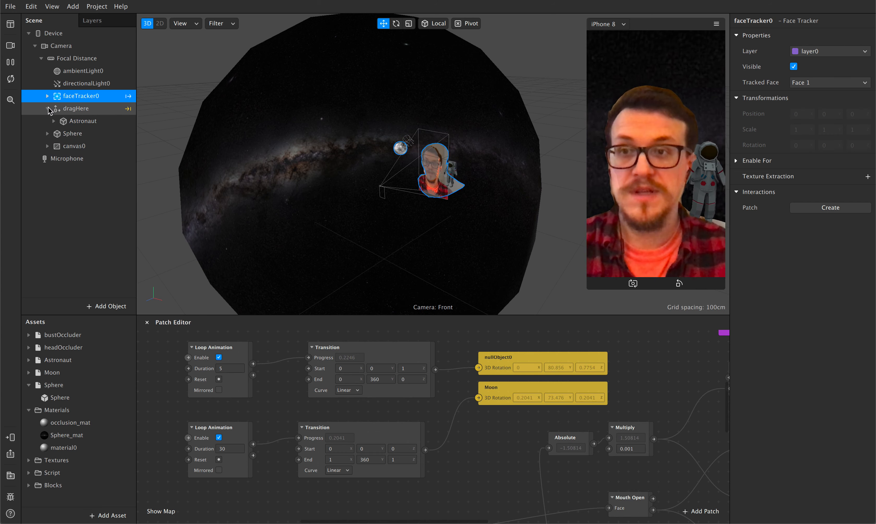
left_click(85, 121)
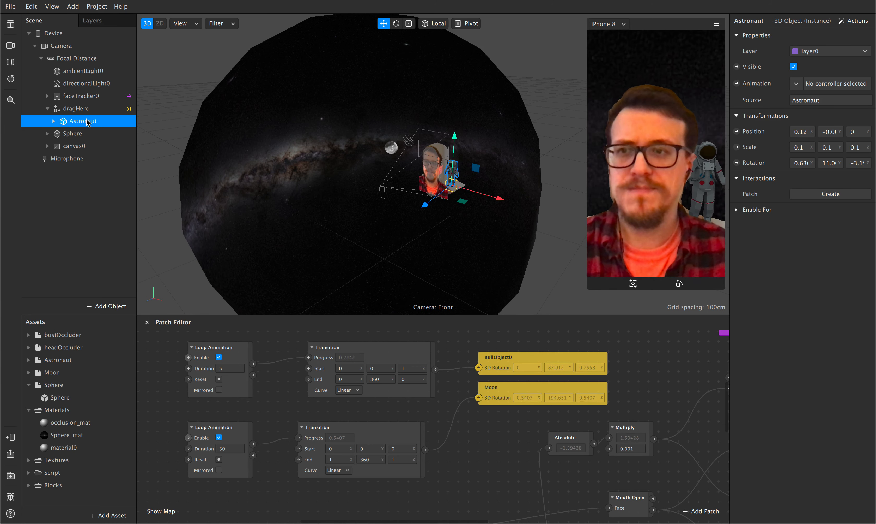
left_click(83, 108)
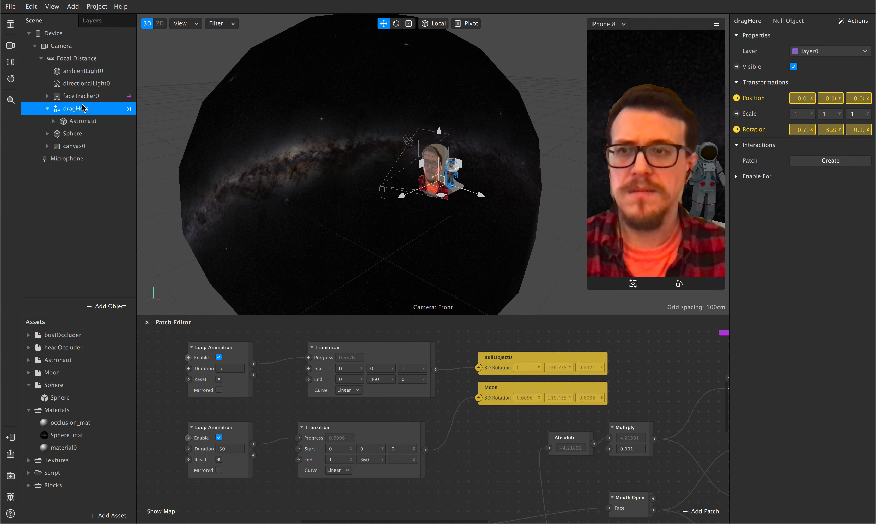
left_click(47, 109)
Expand faceTracker0 and nullObject0, and examine the headOccluder, bustOccluder and nullObject0 objects in the scene.
left_click(66, 101)
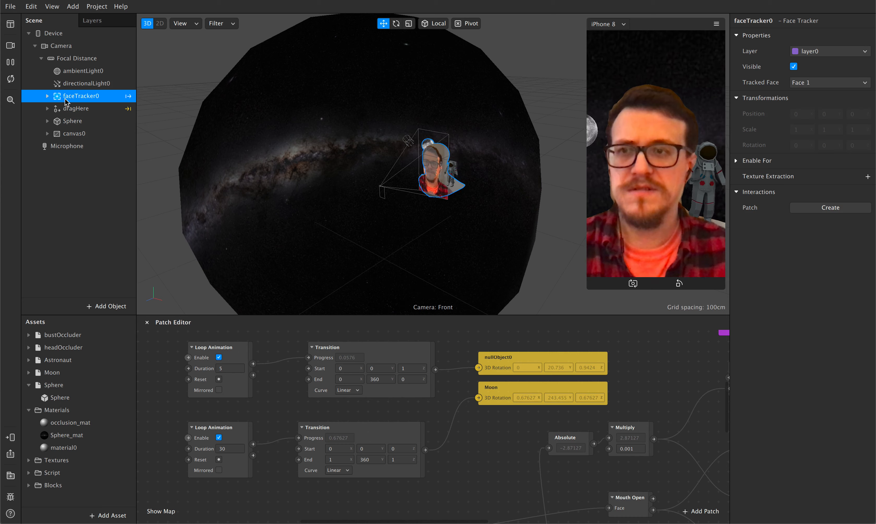
left_click(48, 96)
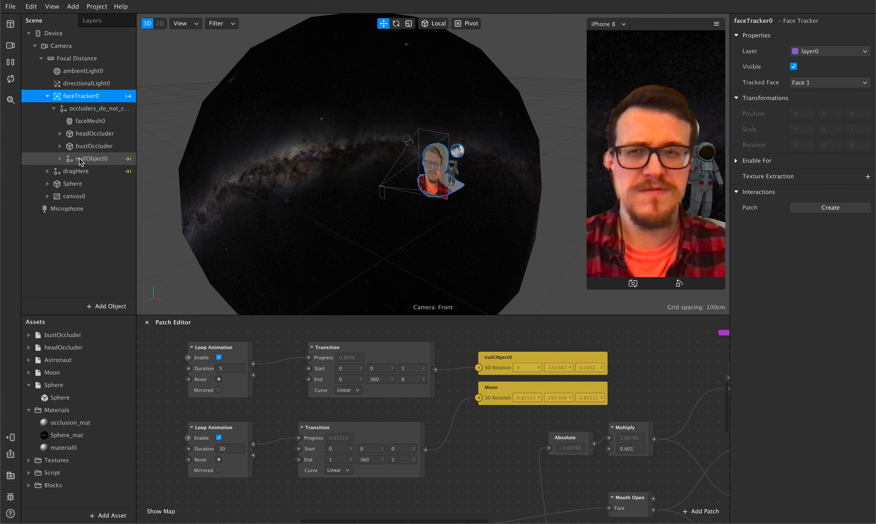
left_click(60, 159)
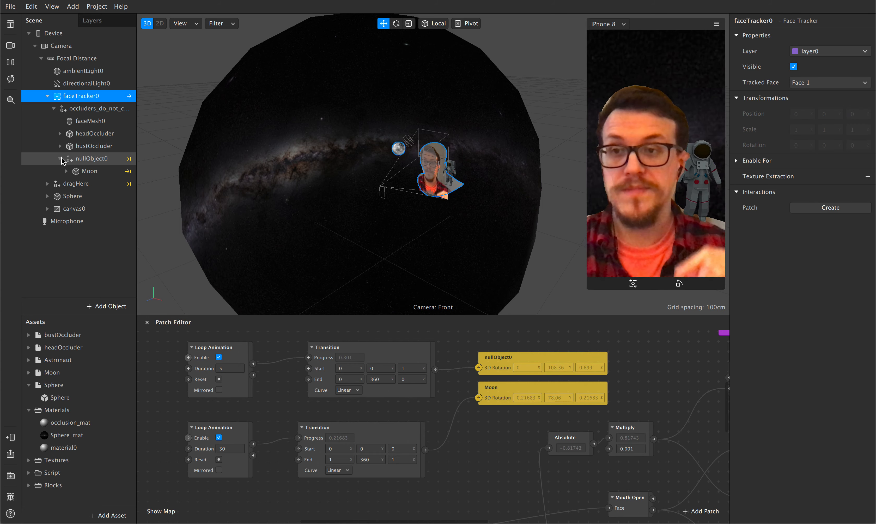
left_click(92, 136)
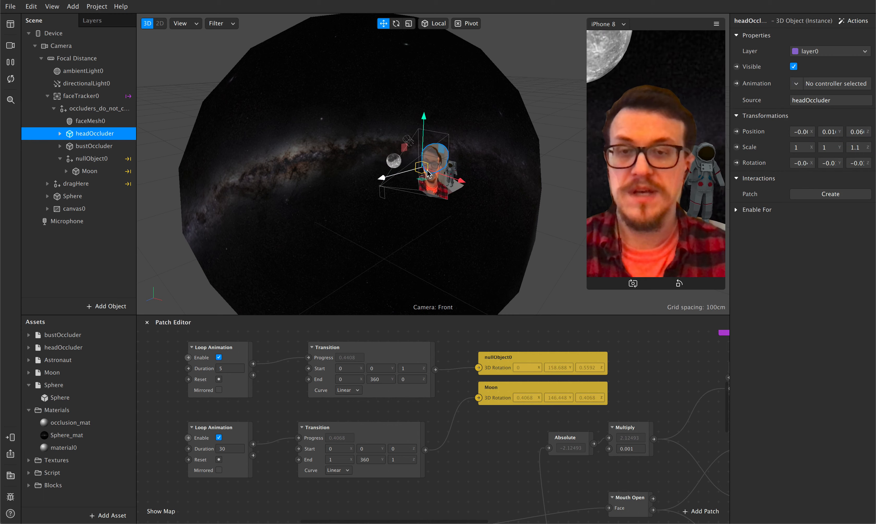
scroll(427, 172, "up", 5)
scroll(426, 172, "up", 3)
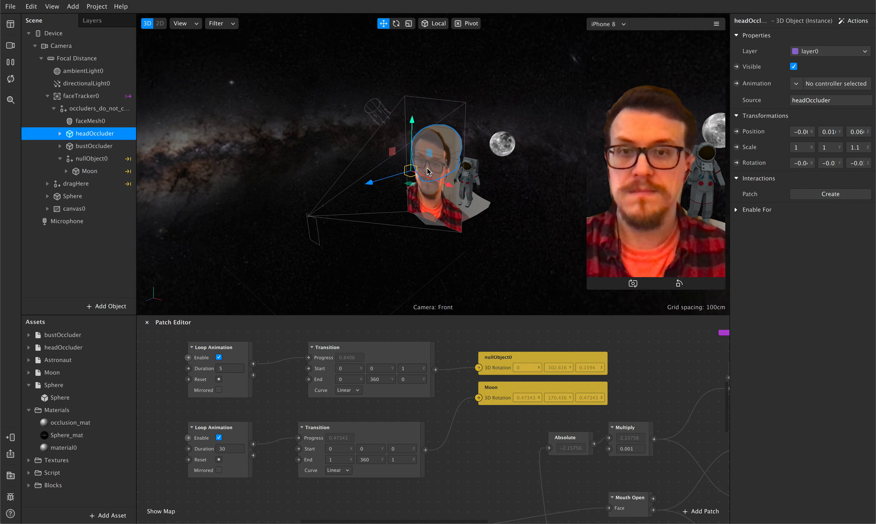
left_click(82, 148)
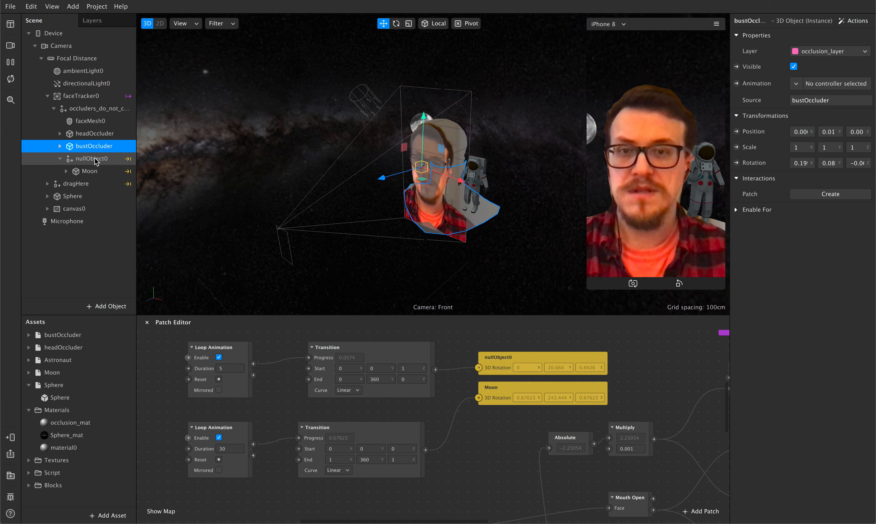
left_click(95, 160)
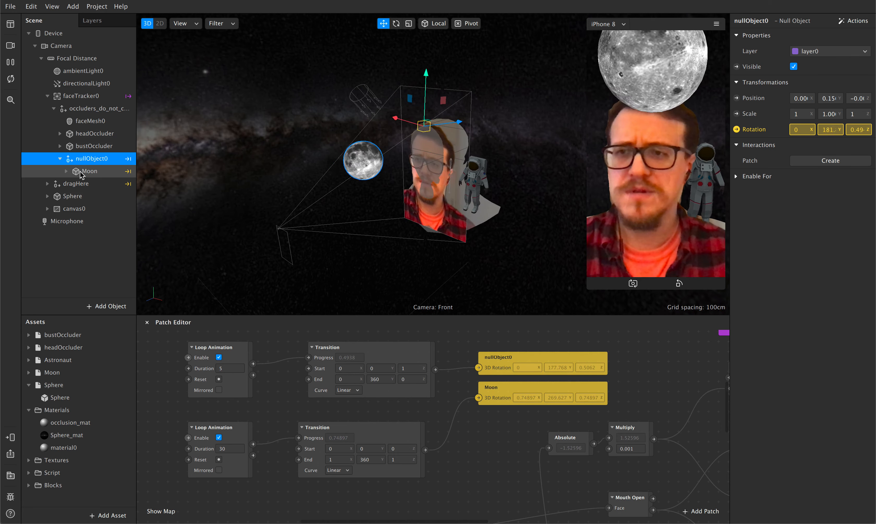
Inspect the background Sphere object with its child mesh and review the available ways to add an asset.
left_click(75, 196)
left_click(47, 196)
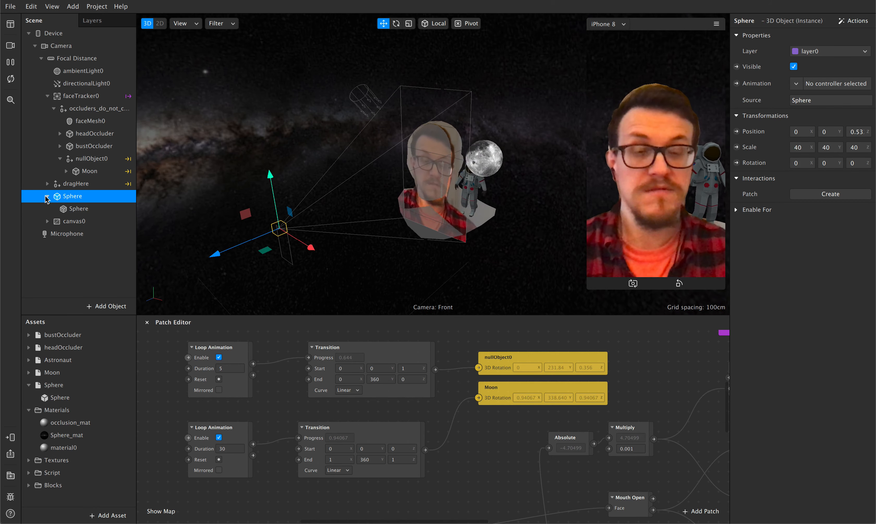
left_click(108, 515)
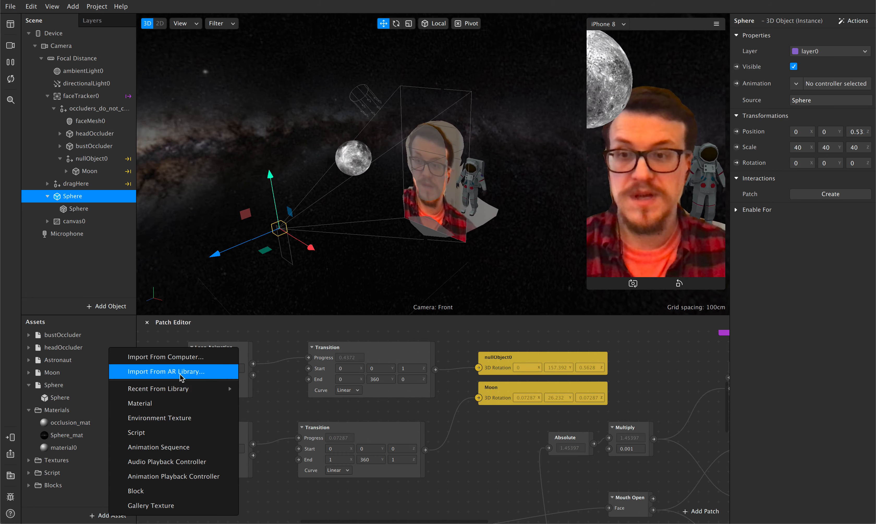
left_click(270, 473)
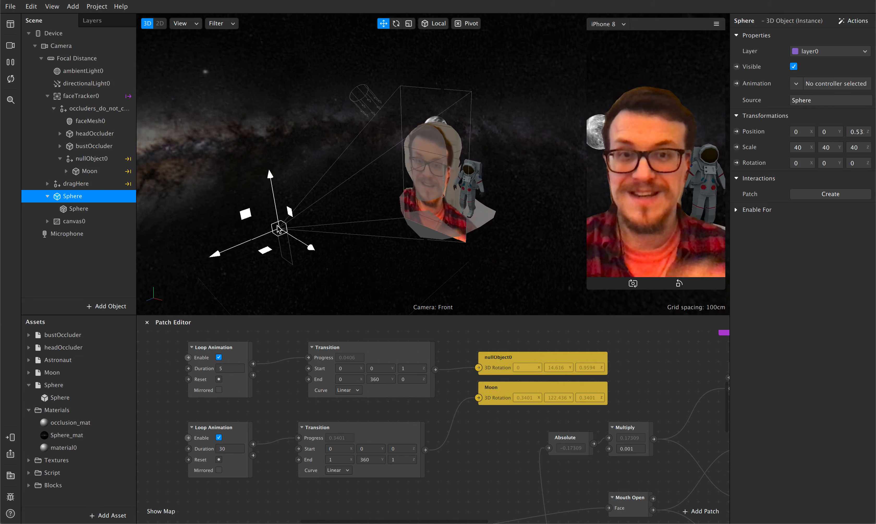
Compare the shader and render settings of the material0 and Sphere_mat materials.
left_click(89, 451)
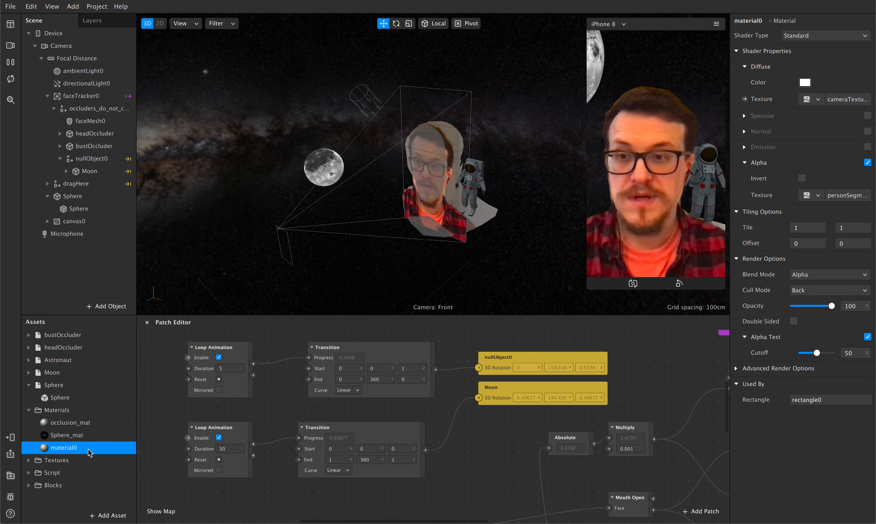
left_click(79, 435)
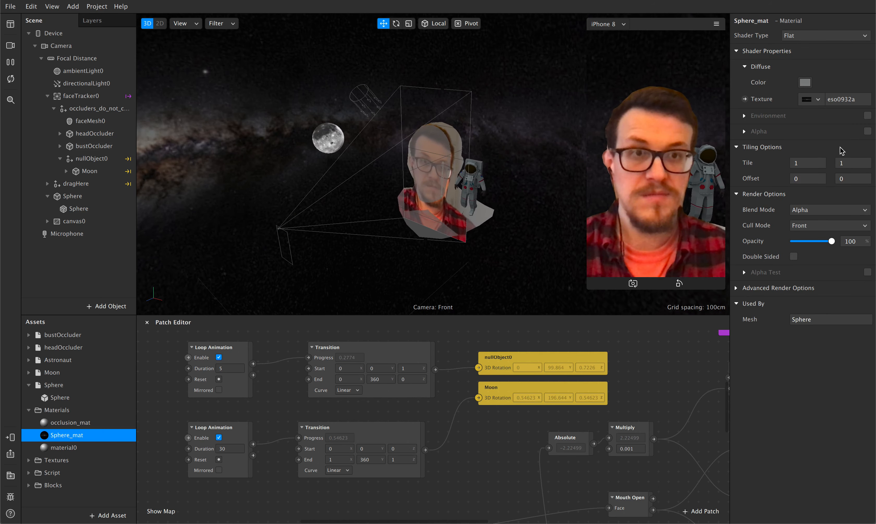
Try the Front cull mode on material0 and return it to Back.
left_click(86, 447)
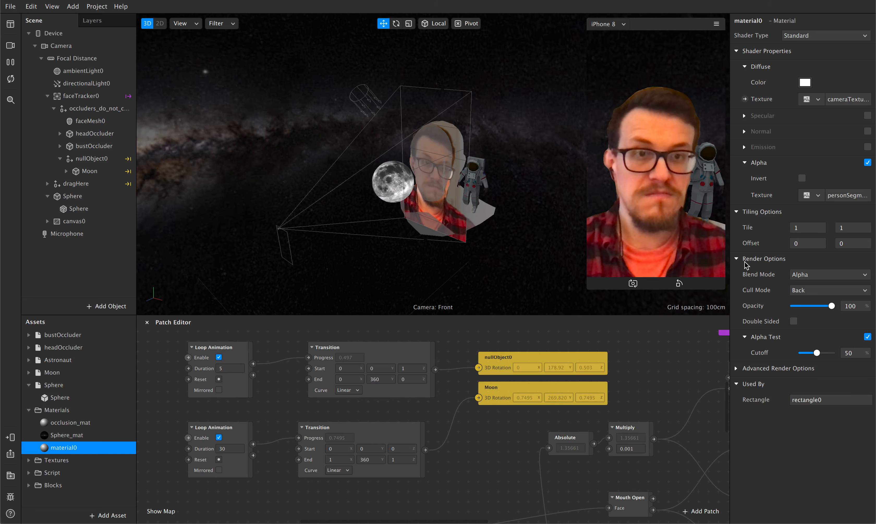
left_click(808, 290)
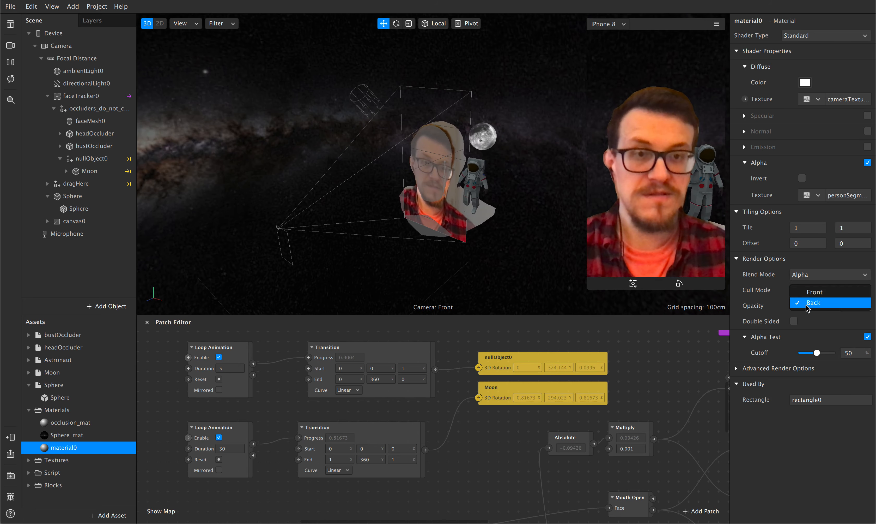
left_click(811, 294)
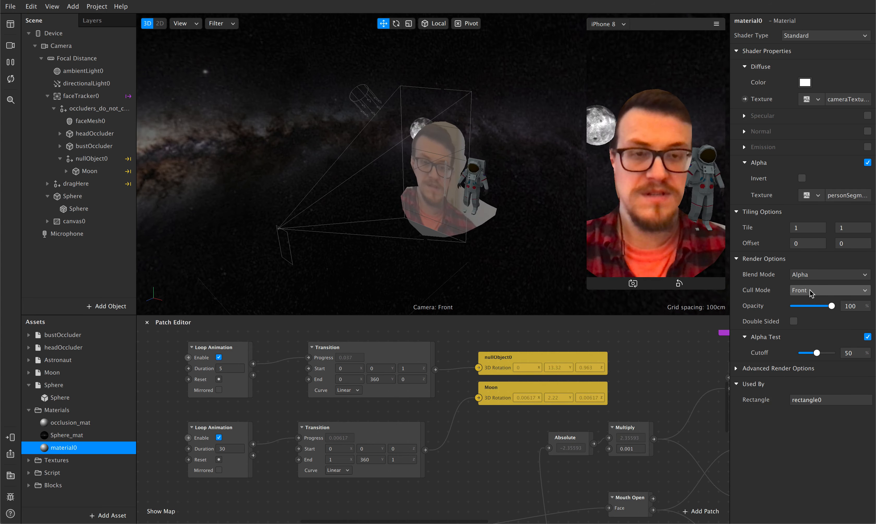
left_click(809, 289)
left_click(810, 301)
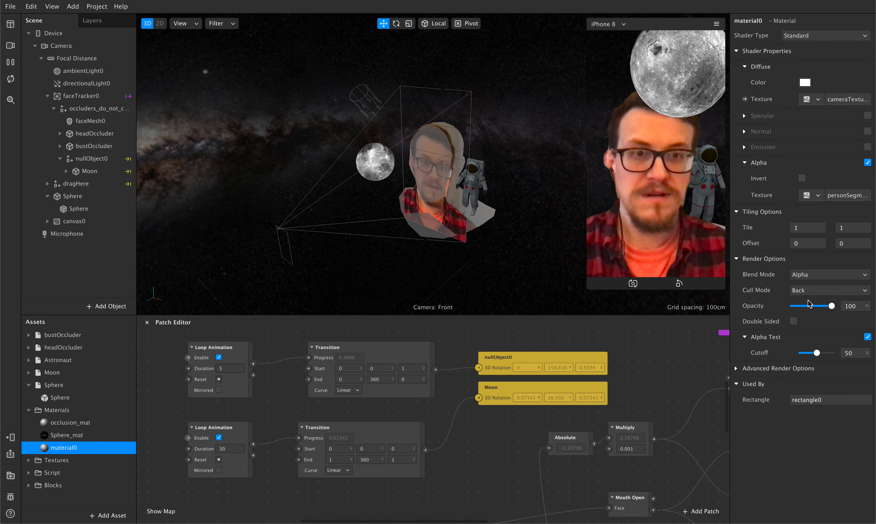
Set material0's Alpha Test cutoff to 57% and check its diffuse color options without changing them.
mouse_move(831, 308)
left_mouse_down()
mouse_move(793, 306)
mouse_move(841, 305)
left_mouse_up()
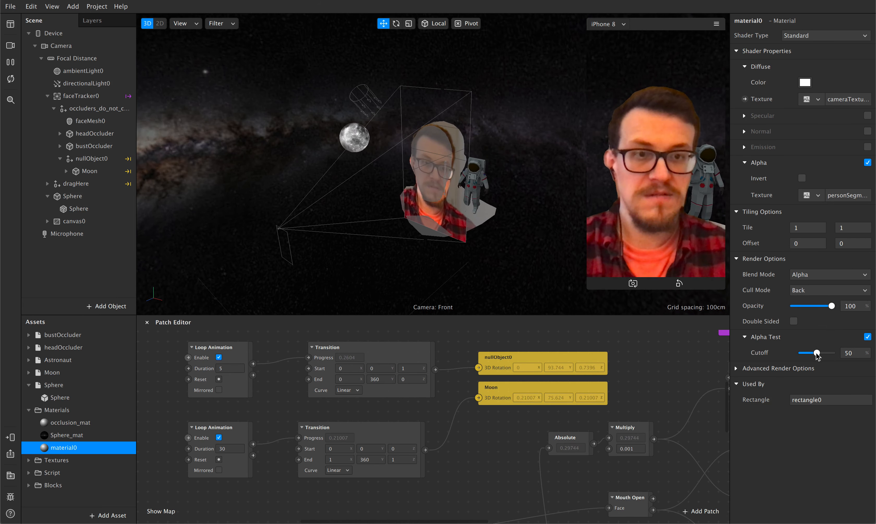
left_click_drag(817, 352, 785, 360)
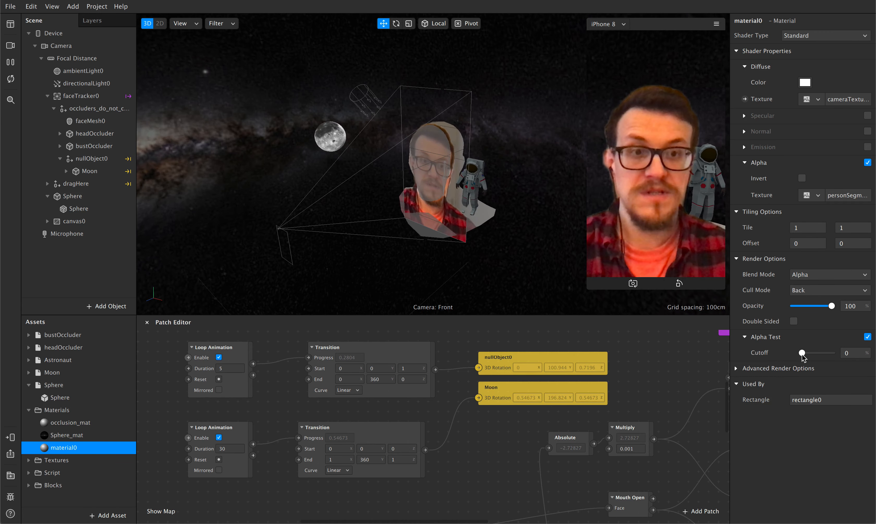
left_click_drag(802, 354, 819, 354)
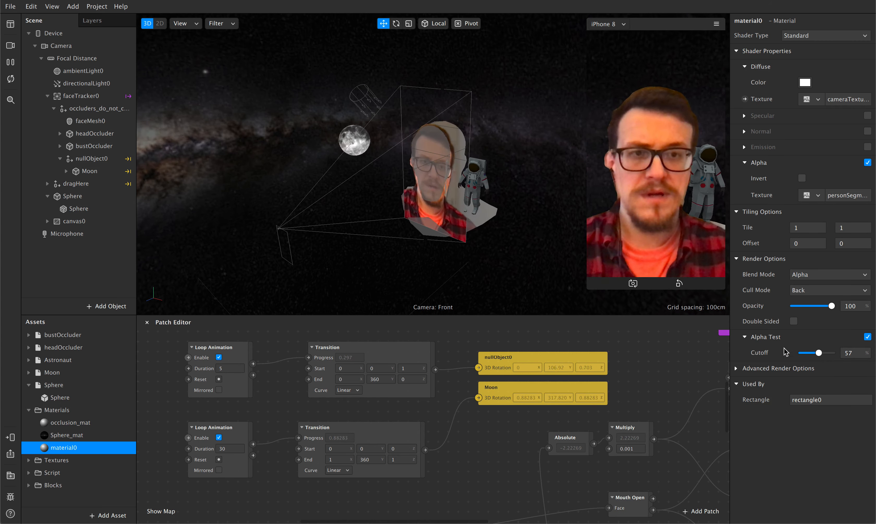
left_click(805, 82)
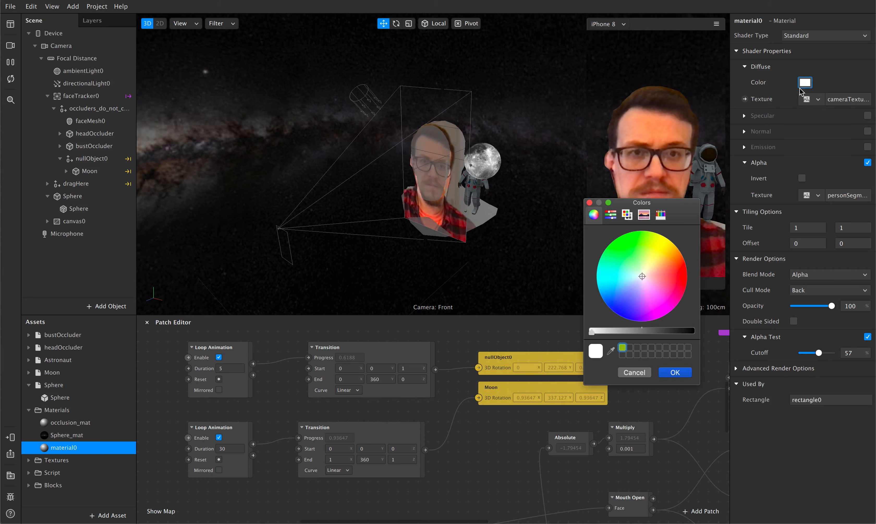
left_click(589, 203)
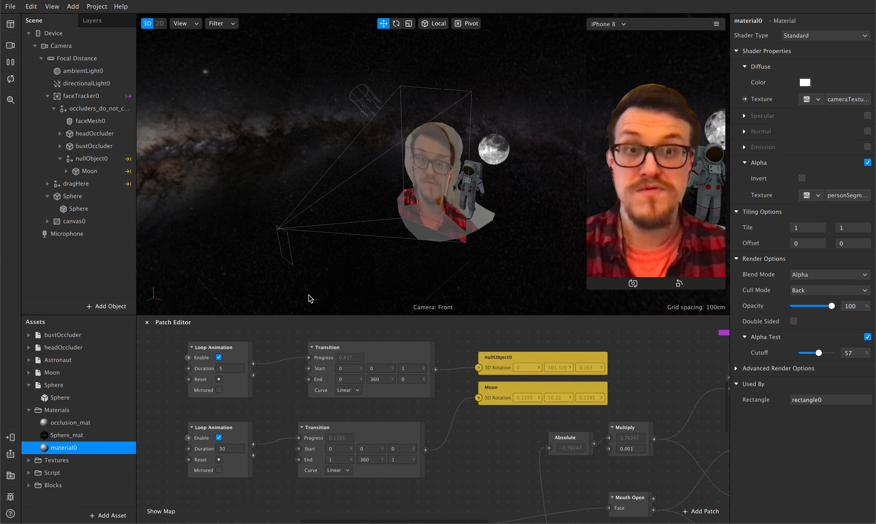
Collapse the Materials folder in the assets and the occluder and faceTracker0 branches in the scene hierarchy.
left_click(29, 410)
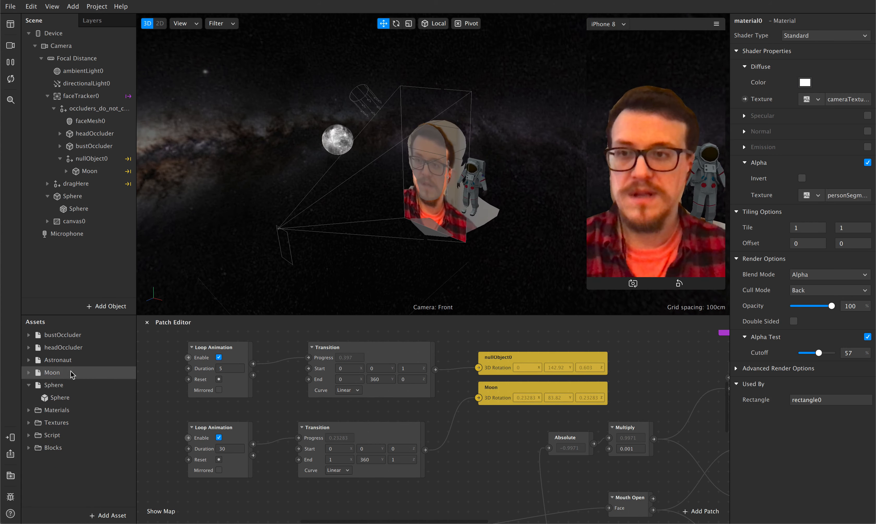
left_click(53, 109)
left_click(48, 96)
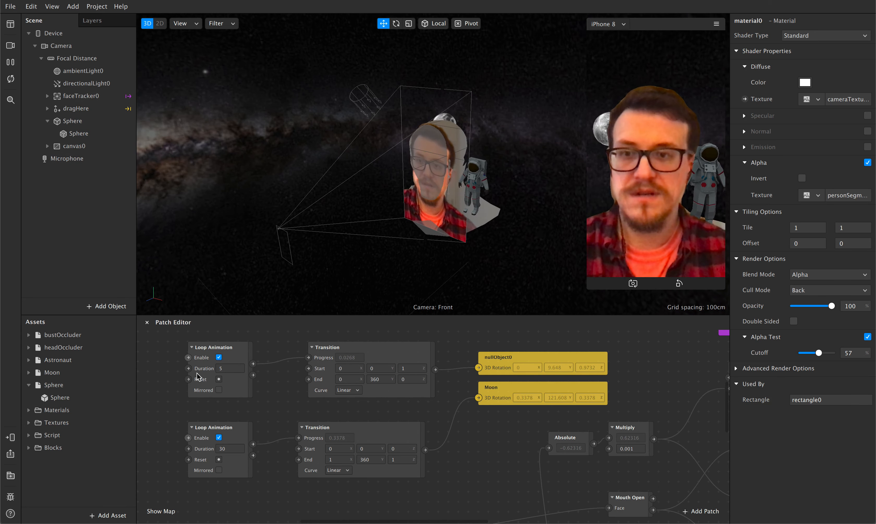
Tidy the rotation patch graph by aligning the upper Transition patch with the lower one and moving the nullObject0 and Moon patches closer.
left_click(236, 432)
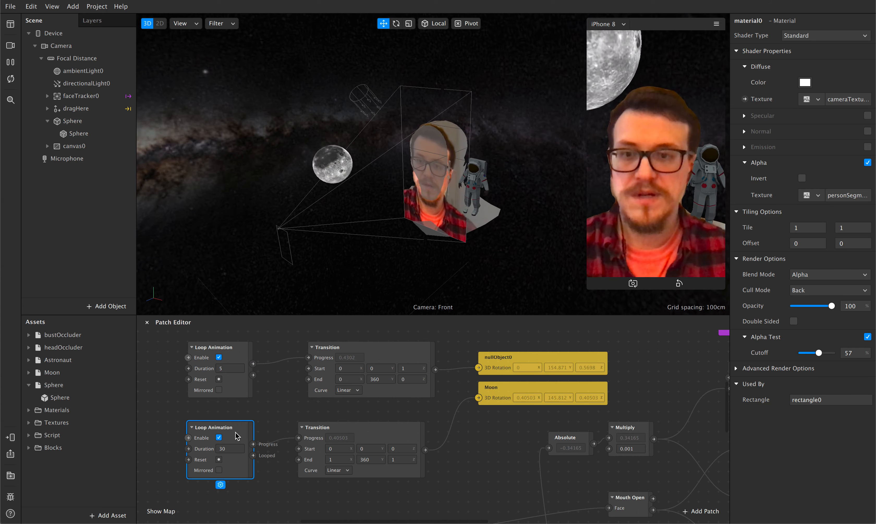
left_click_drag(413, 358, 403, 358)
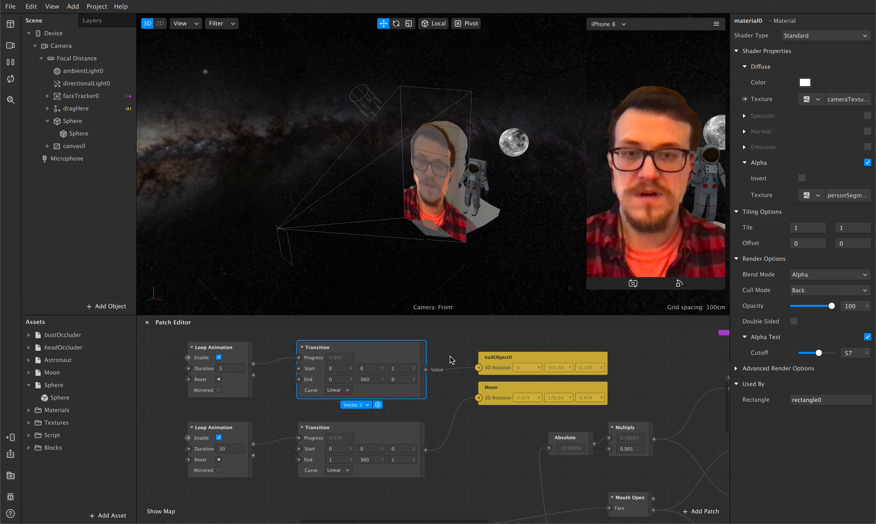
left_click_drag(505, 358, 481, 350)
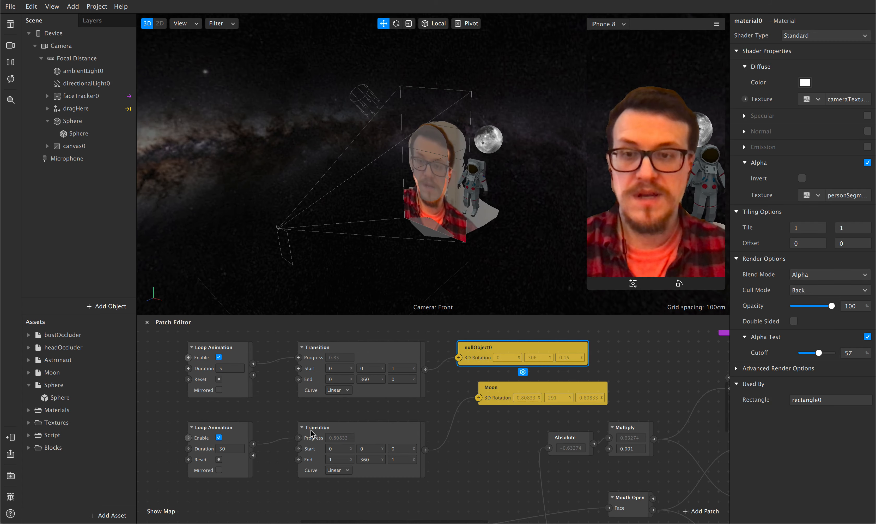
left_click(400, 439)
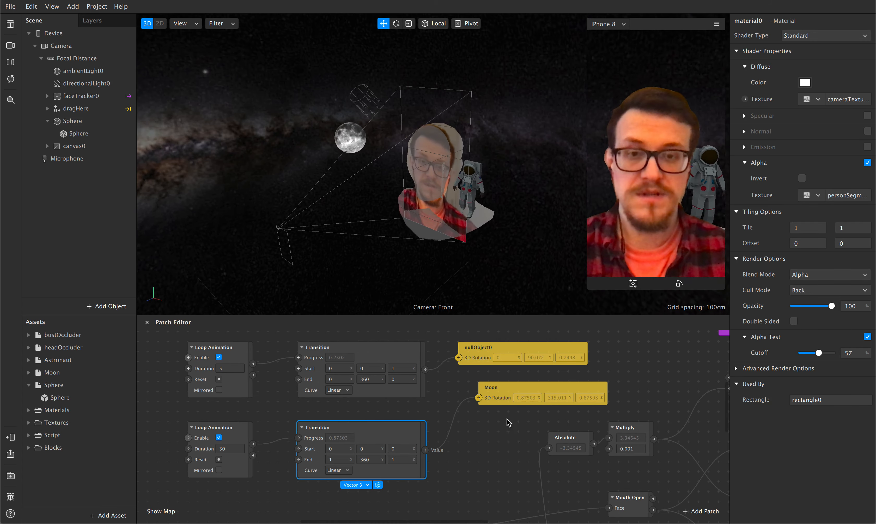
left_click_drag(551, 384, 528, 387)
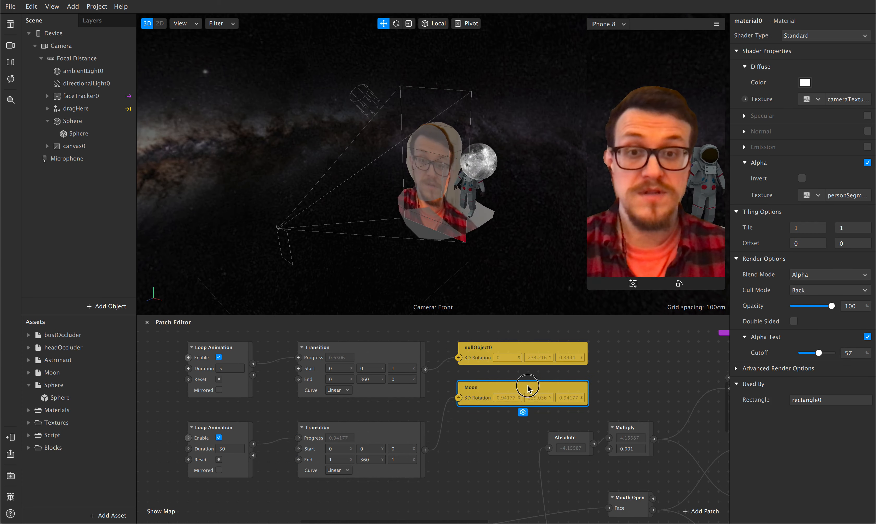
Examine the two Loop Animation patches that drive the nullObject0 and Moon rotations.
left_click(242, 391)
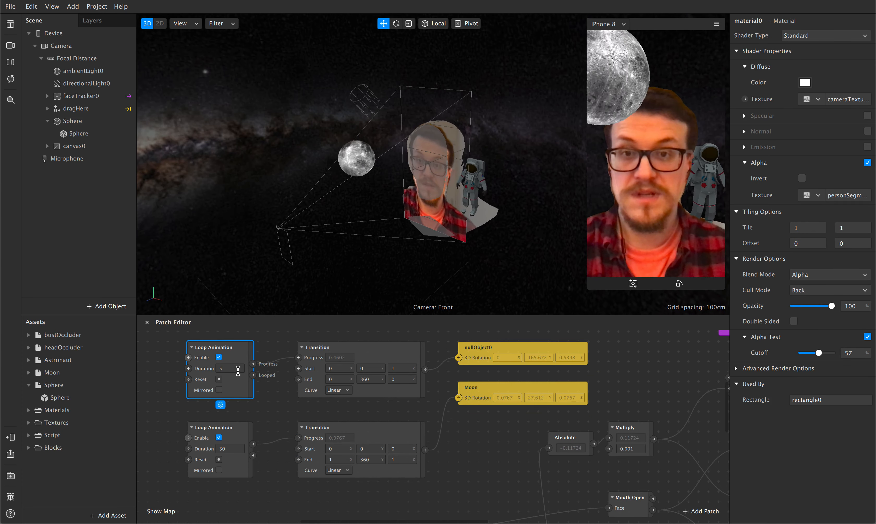
left_click(233, 441)
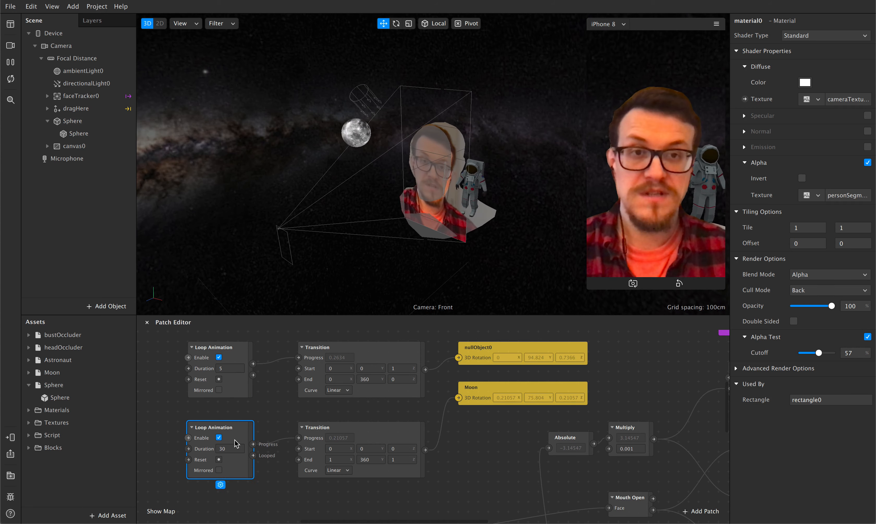